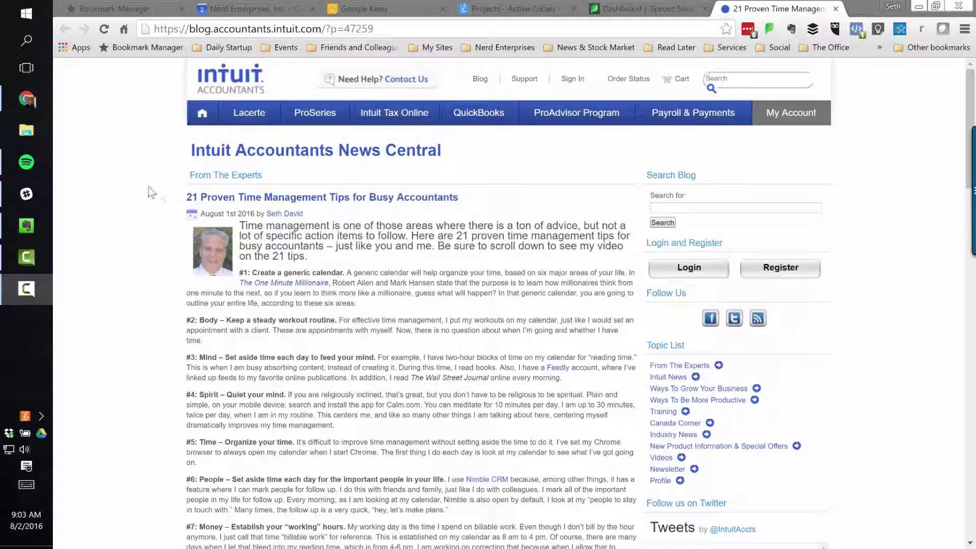
Step: Close the time management article tab and return to the Google Keep notes
scroll(323, 305, "down", 20)
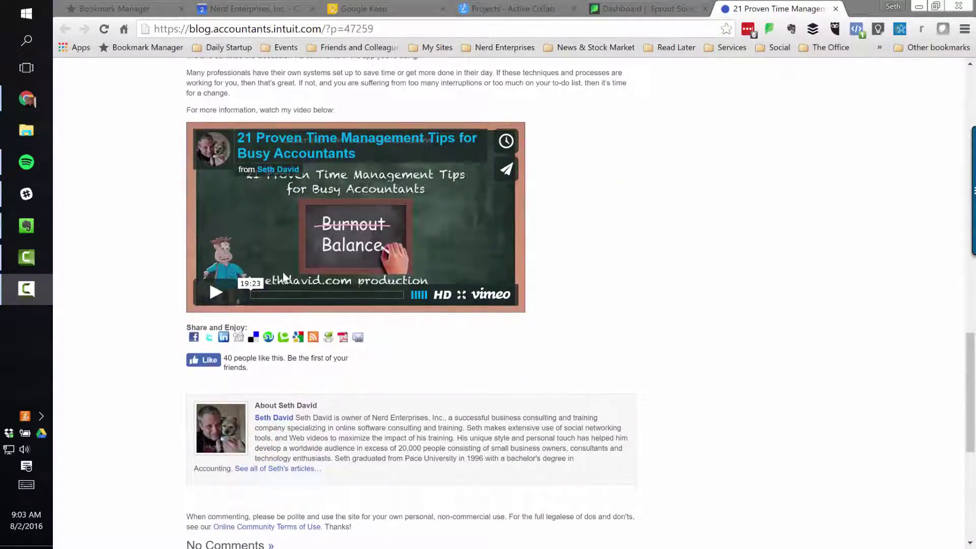
scroll(285, 279, "up", 20)
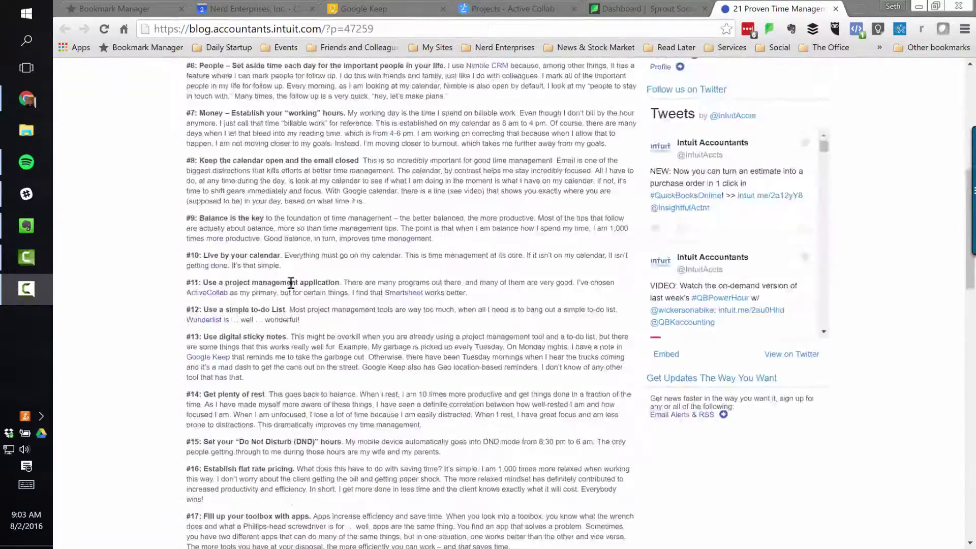
scroll(291, 282, "up", 4)
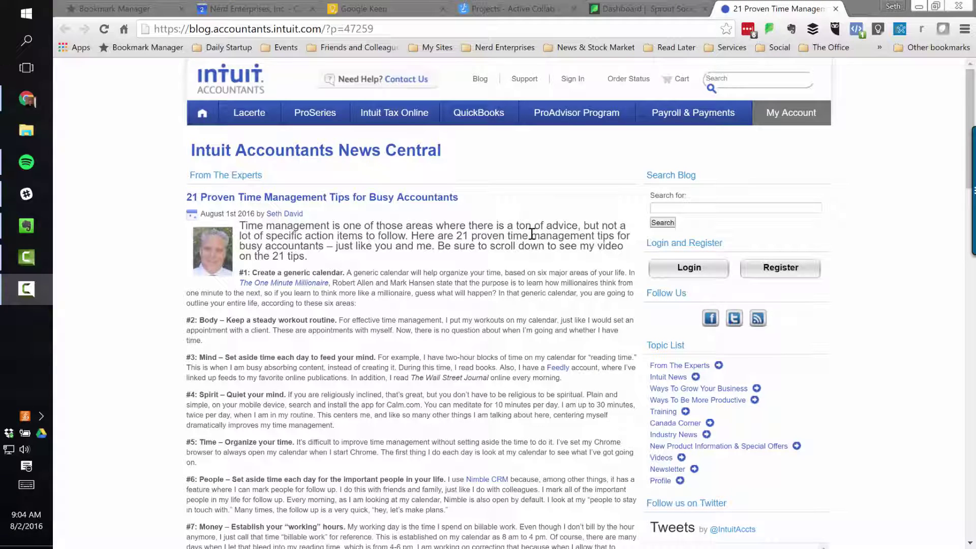
left_click(835, 9)
left_click(376, 11)
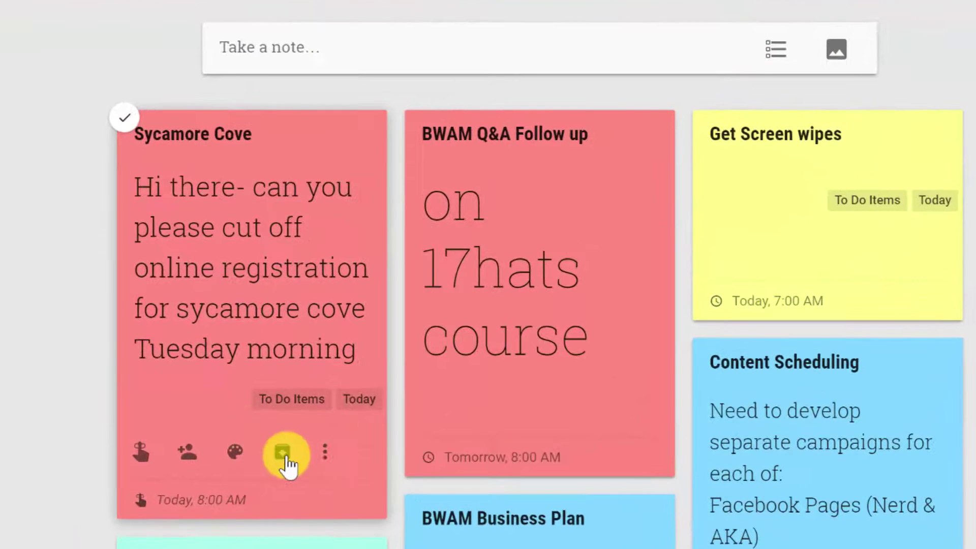
Step: Archive the Sycamore Cove note and start a blank new note
left_click(389, 405)
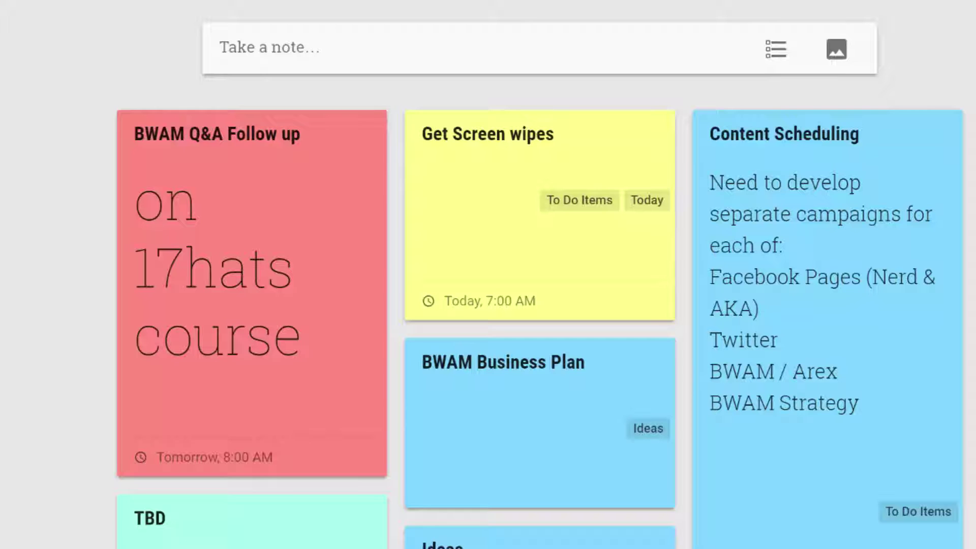
mouse_move(171, 244)
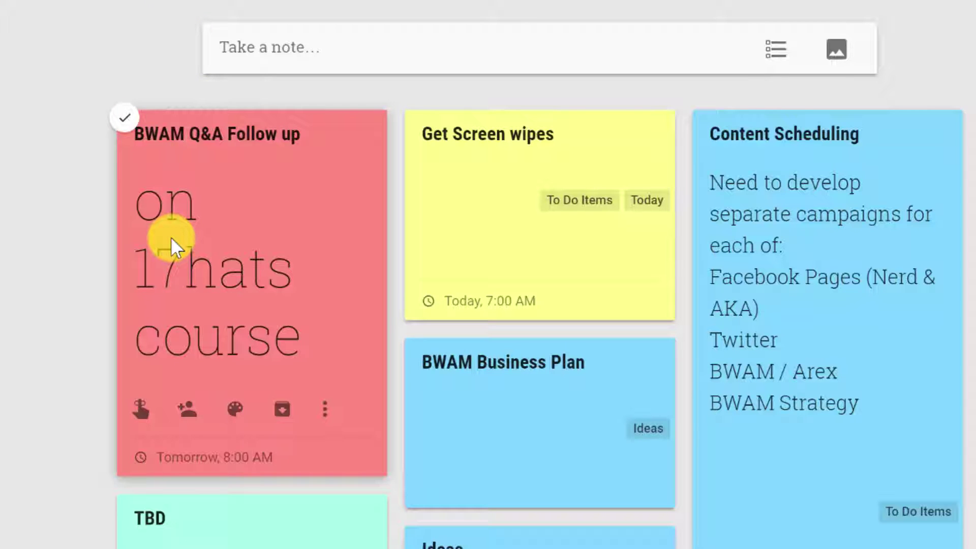
left_click(349, 47)
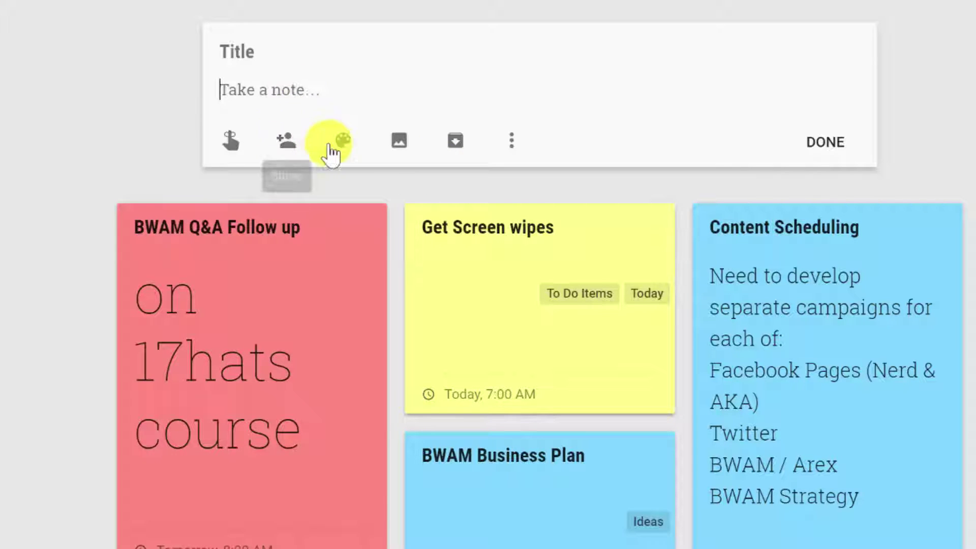
mouse_move(330, 145)
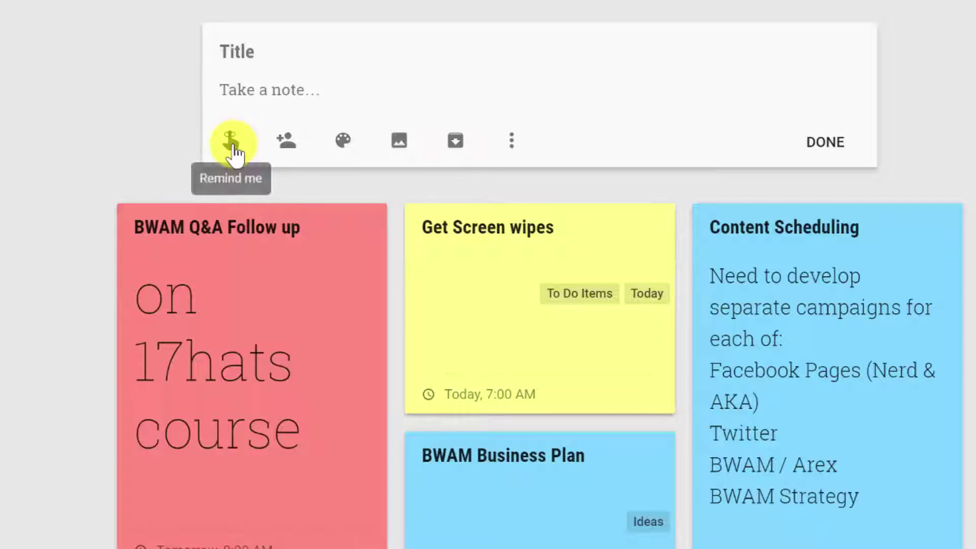
left_click(231, 142)
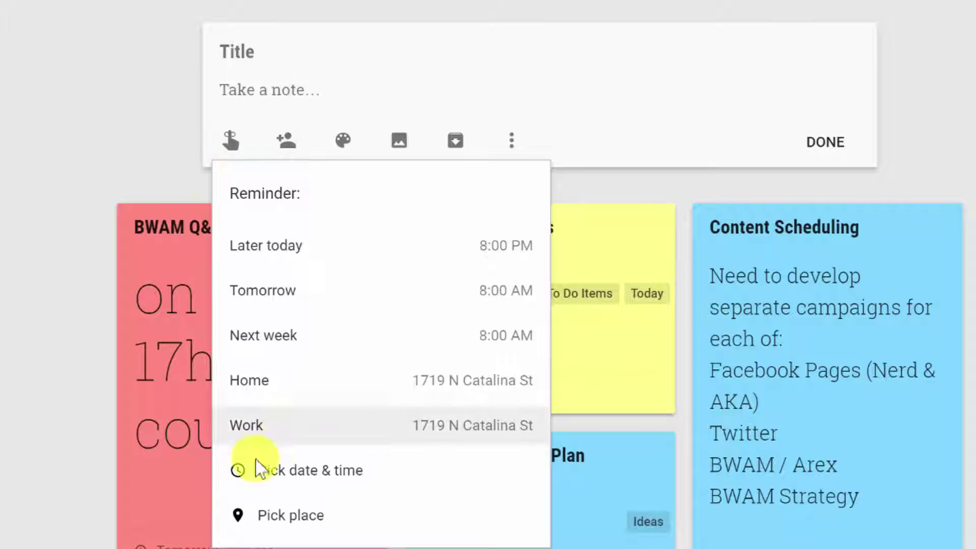
left_click_drag(306, 513, 339, 533)
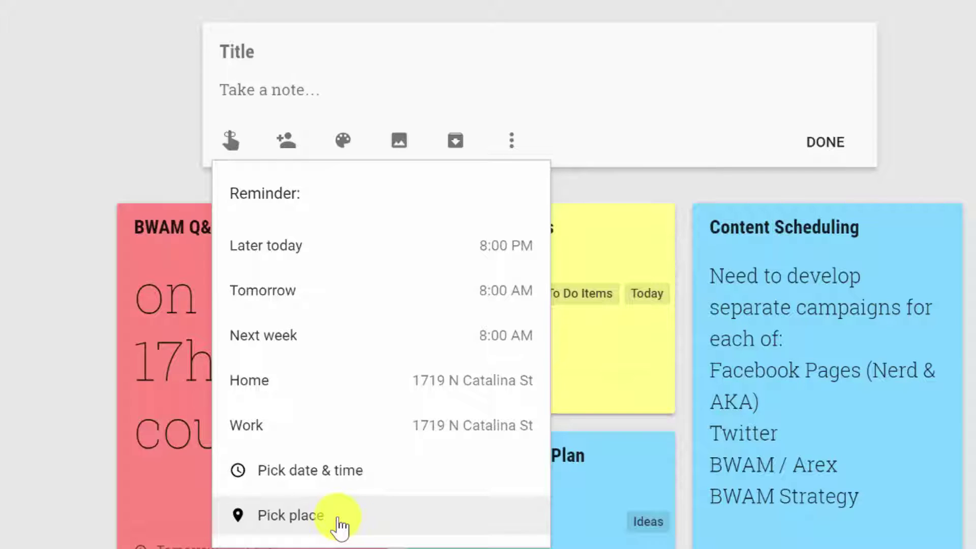
left_click(238, 57)
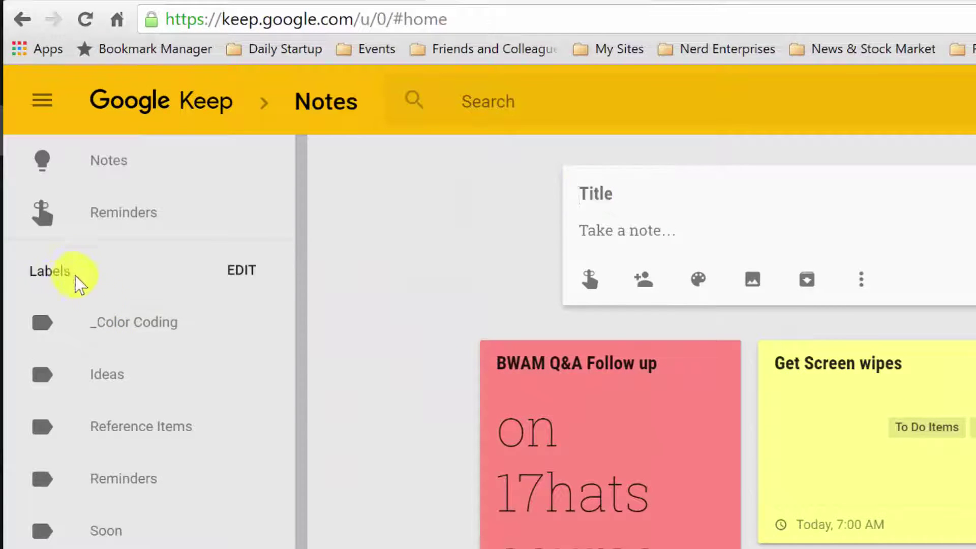
Step: Filter the notes to the _Color Coding label's colour-key notes
left_click(118, 334)
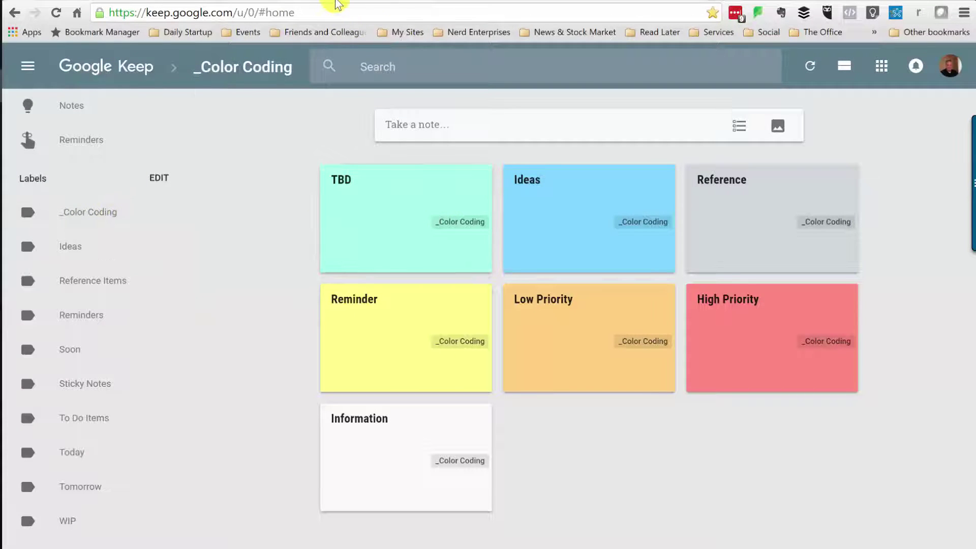
left_click(70, 246)
left_click(87, 217)
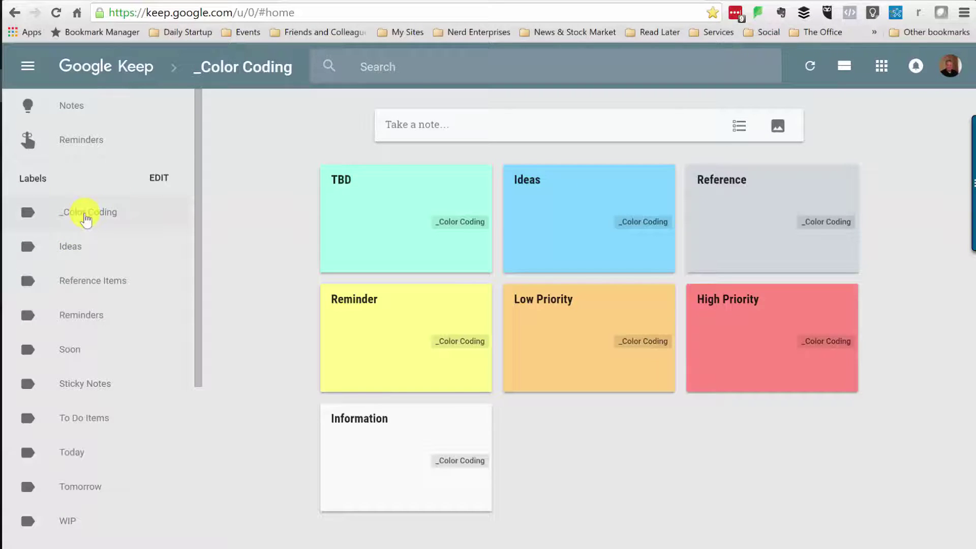
Step: Duplicate the Google Keep tab and switch to the new copy
right_click(380, 0)
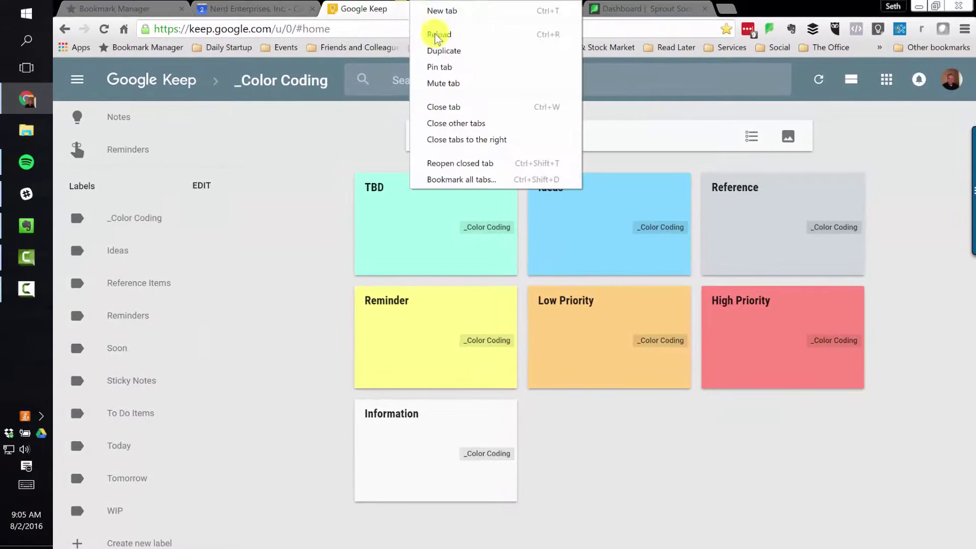
left_click(447, 51)
left_click(374, 12)
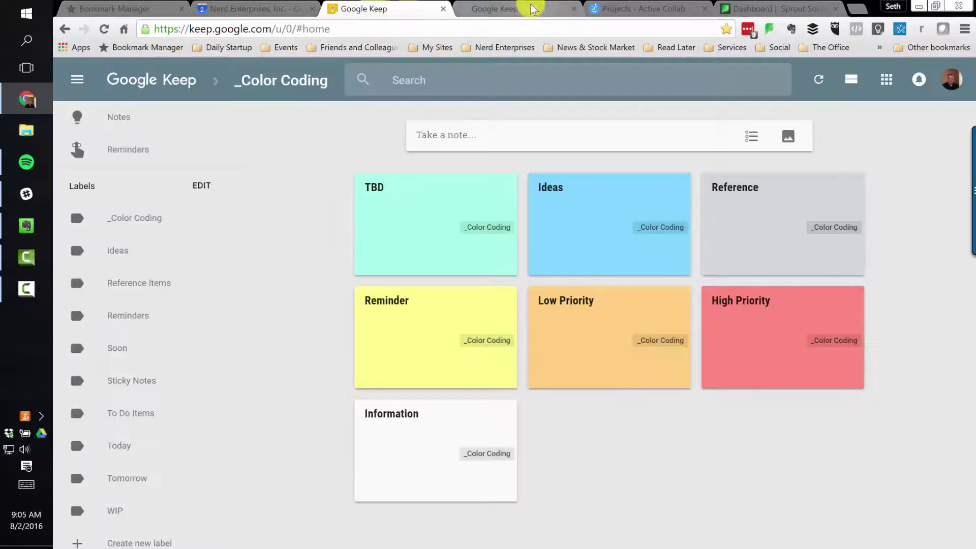
left_click(531, 8)
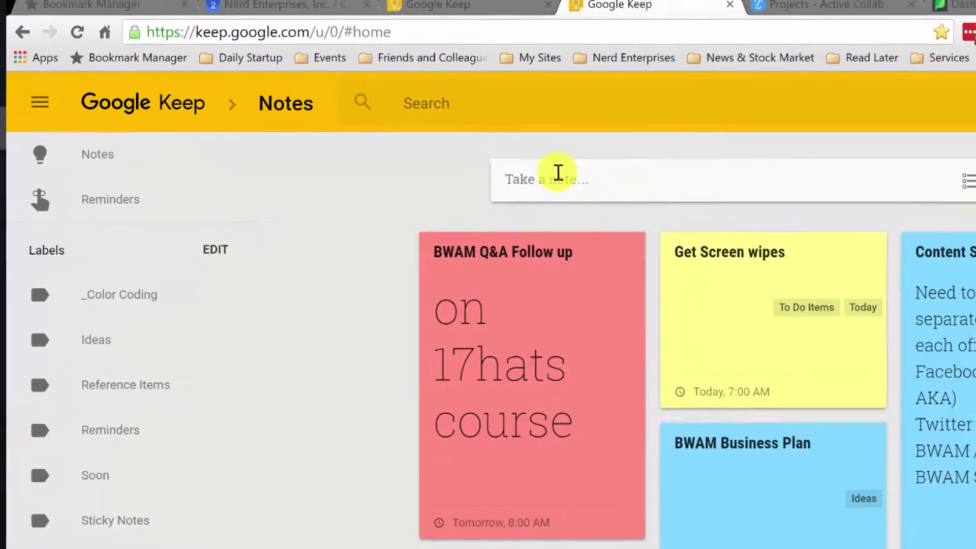
Step: Open the Keep search page in the second Keep tab
left_click(508, 50)
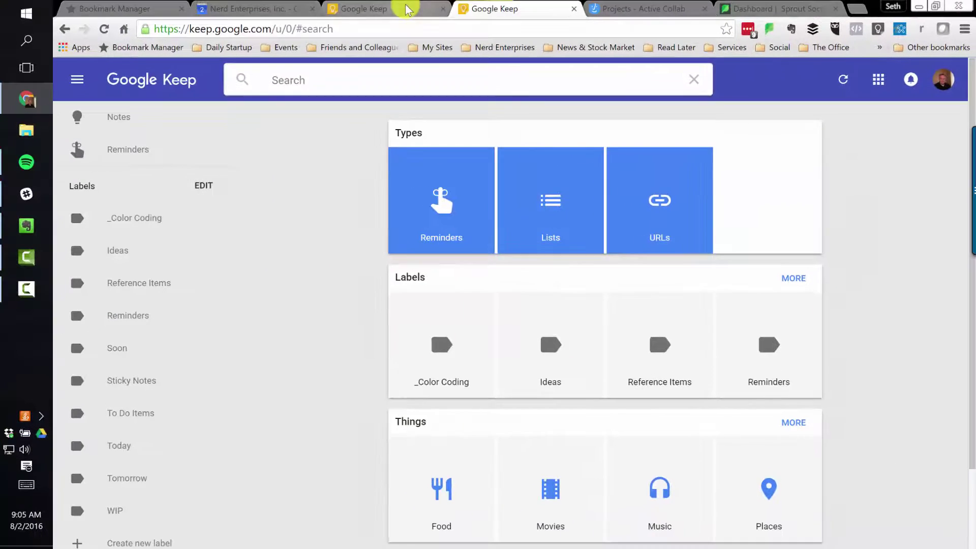
left_click(463, 483)
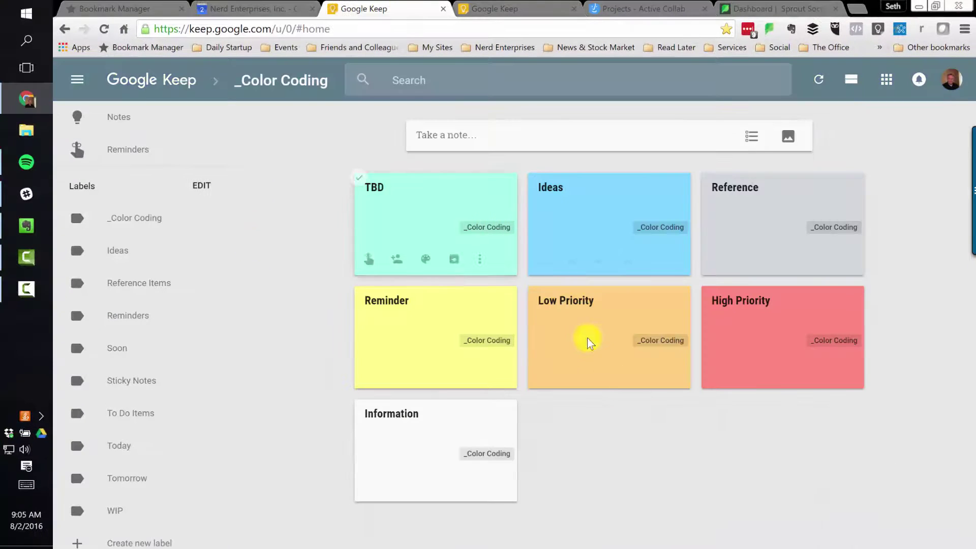
left_click(490, 9)
scroll(580, 387, "down", 2)
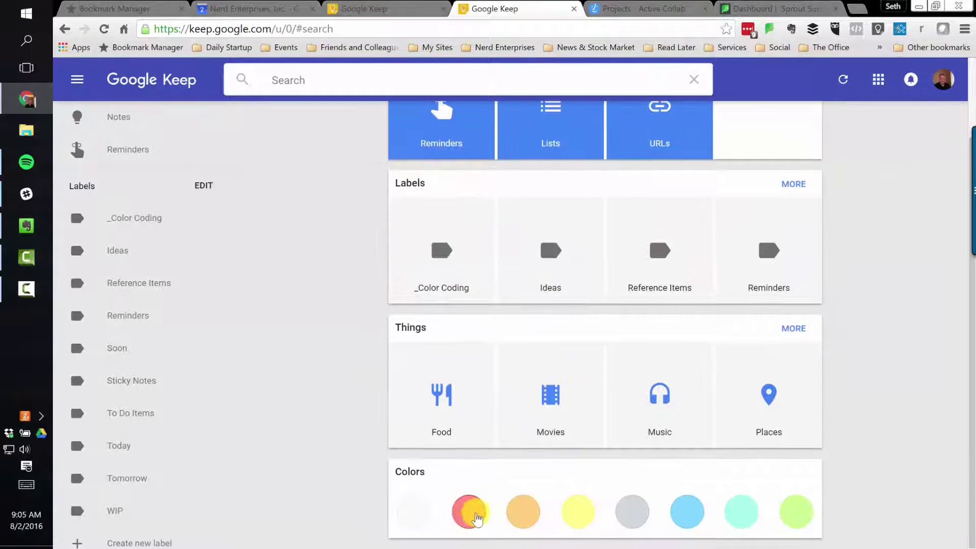
Step: Filter to red notes, look through them, then return to the full Notes list
left_click(468, 512)
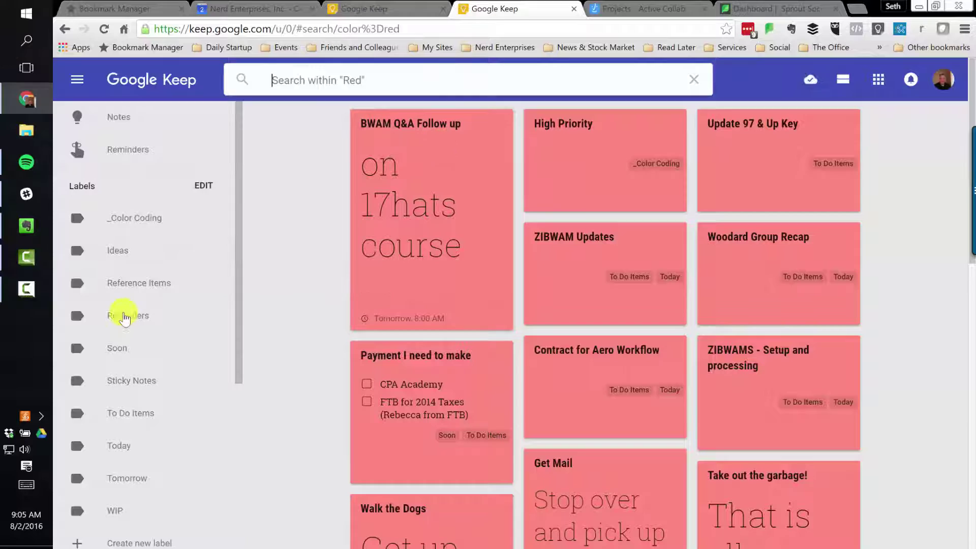
scroll(122, 314, "down", 3)
scroll(125, 313, "up", 3)
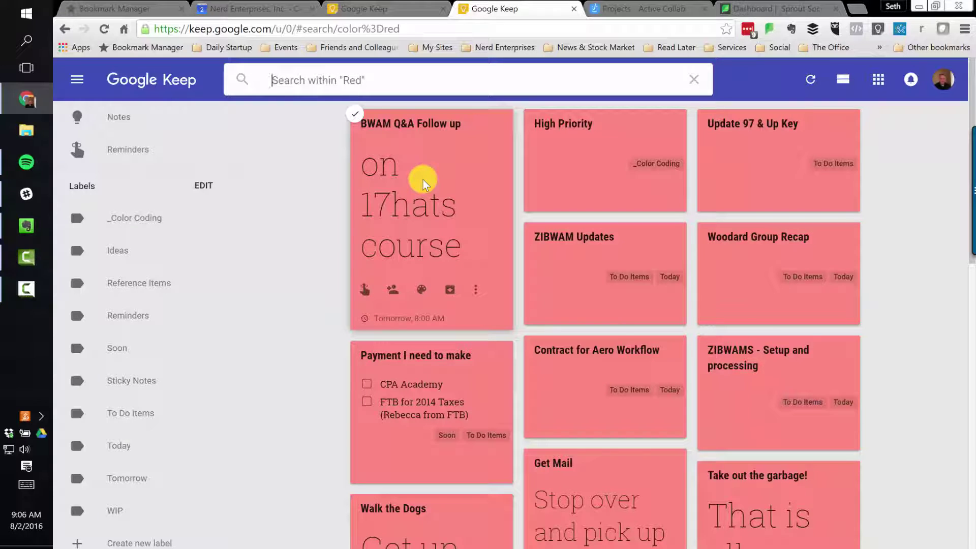
scroll(645, 233, "down", 4)
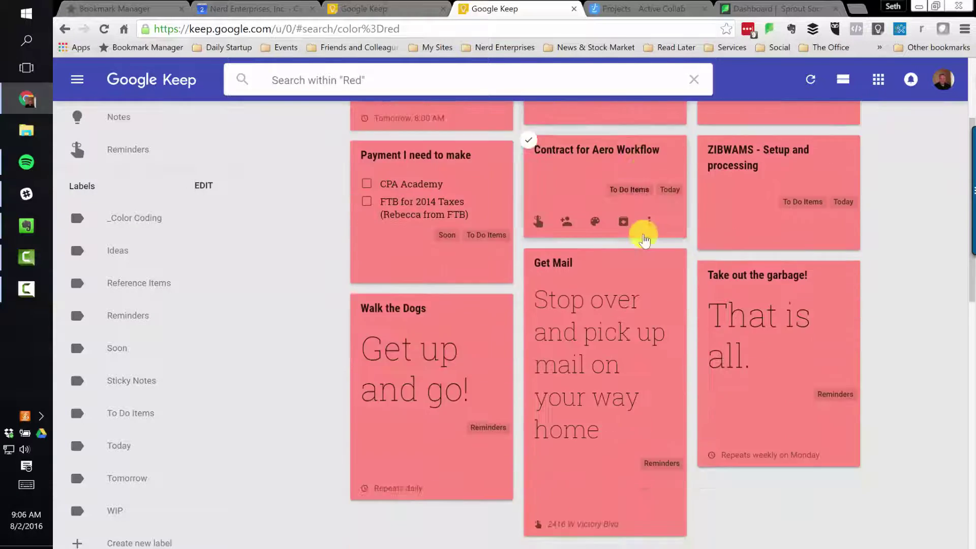
scroll(644, 236, "down", 7)
scroll(643, 237, "up", 11)
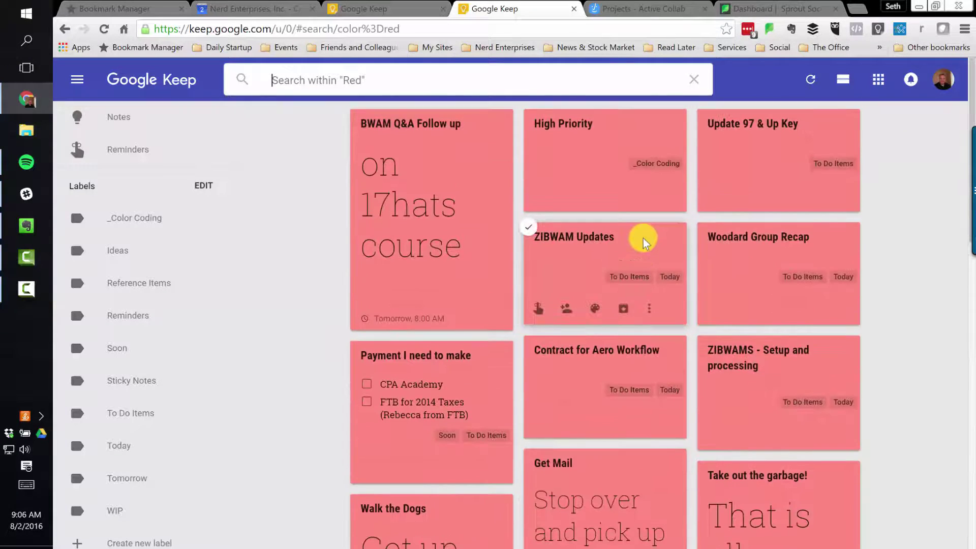
scroll(643, 239, "down", 4)
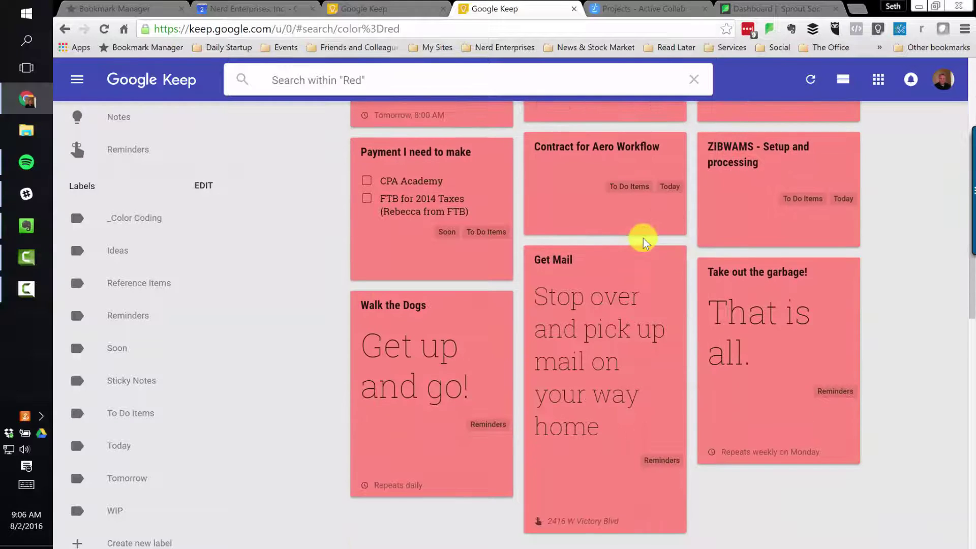
scroll(404, 318, "up", 4)
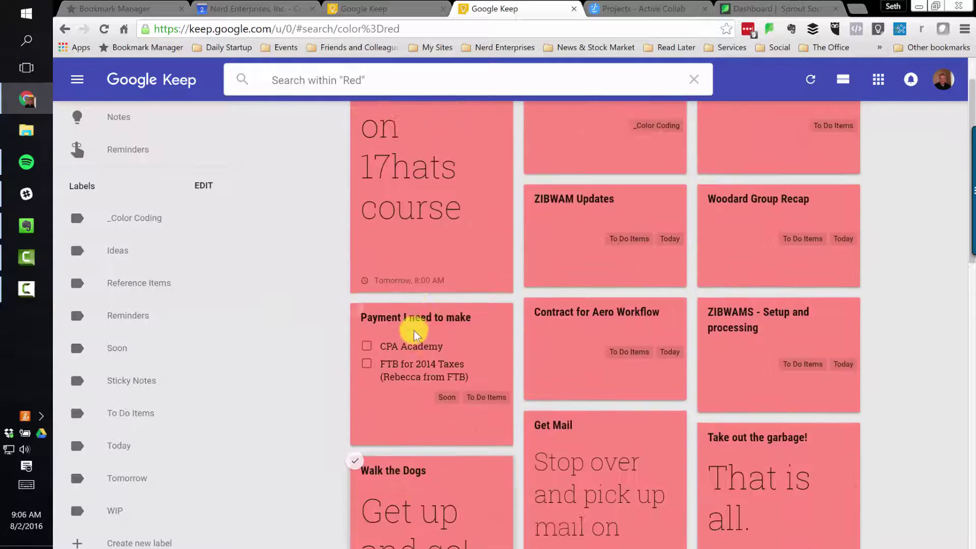
left_click(126, 118)
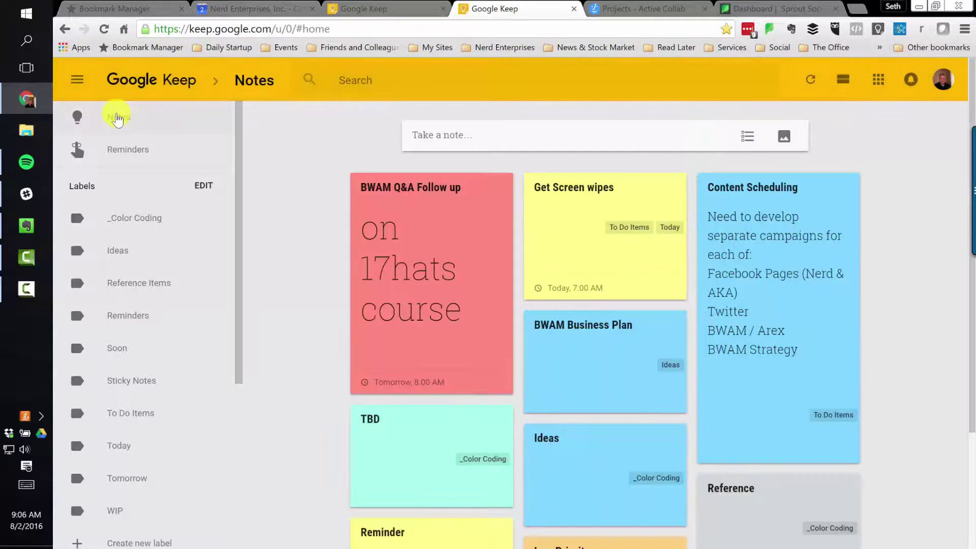
Step: Close the duplicate Keep tab and show all notes instead of the _Color Coding label
left_click(573, 9)
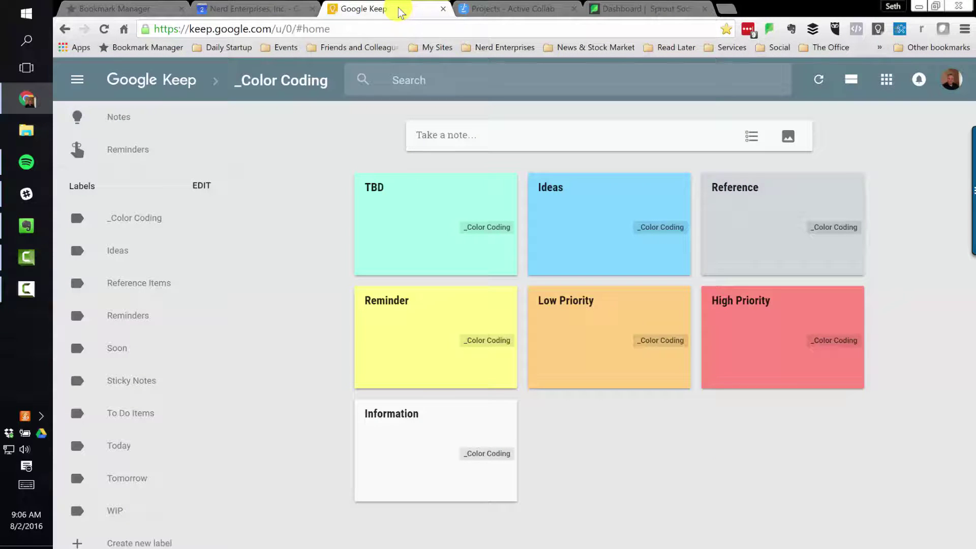
left_click(126, 119)
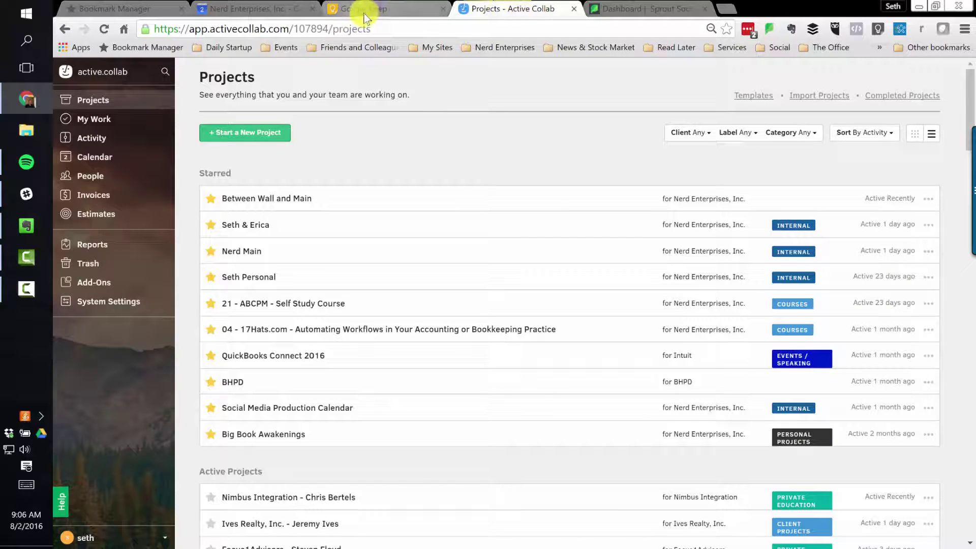
Step: Bring up the Active Collab projects list
left_click(366, 9)
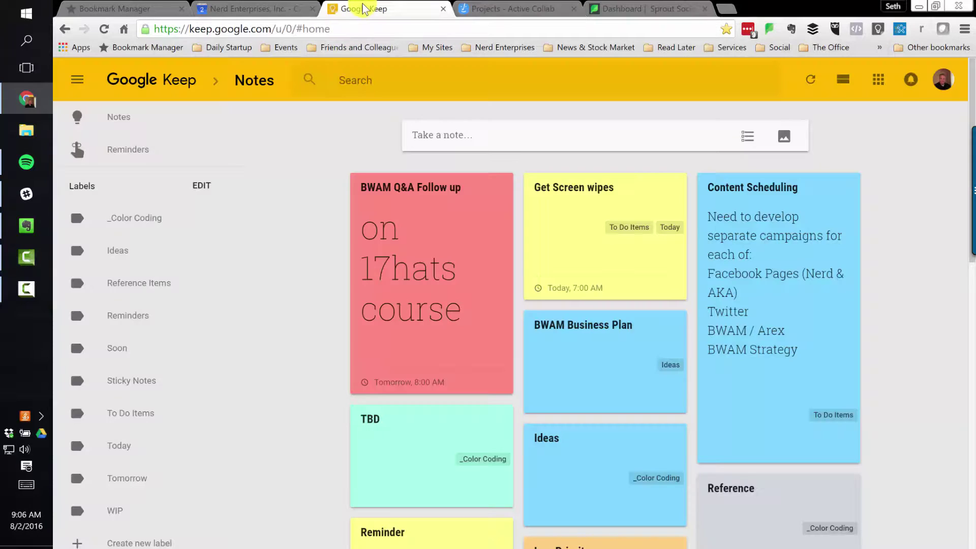
left_click(513, 13)
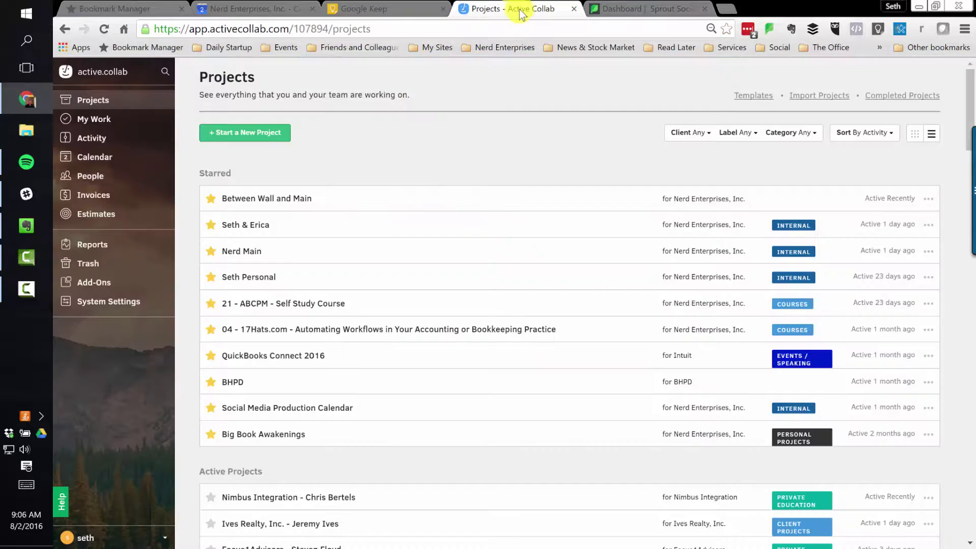
left_click(408, 8)
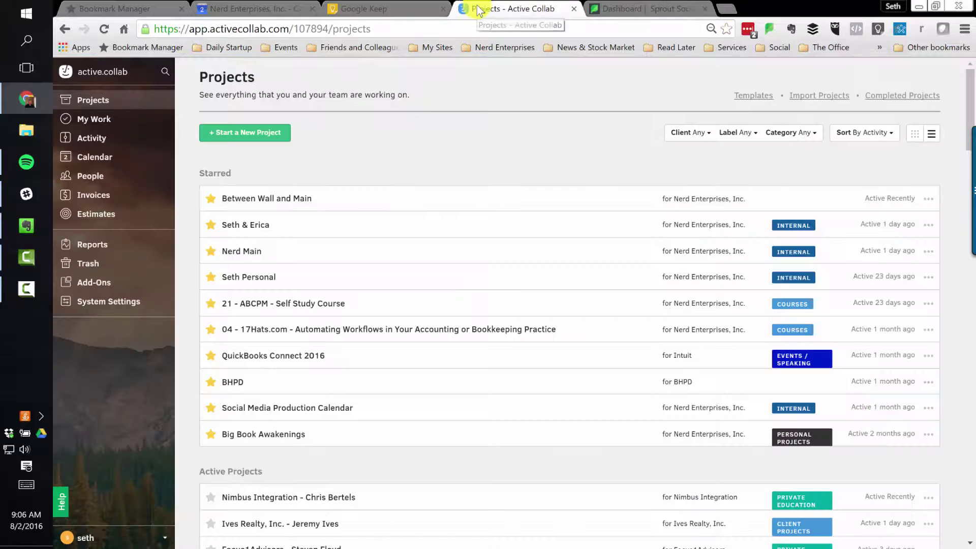
left_click(478, 10)
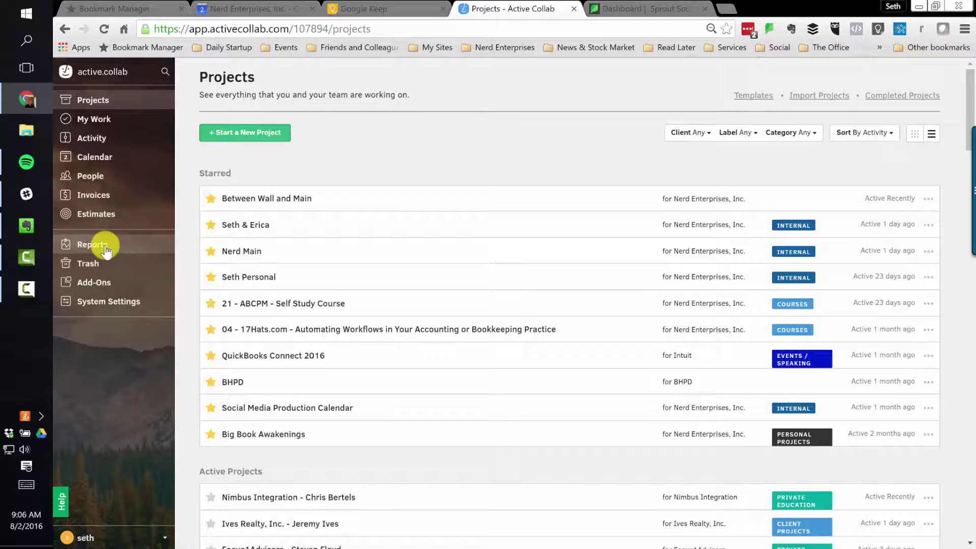
Step: Open the Tasks Due by Project report from Reports and review the grouped tasks
left_click(95, 248)
left_click(254, 292)
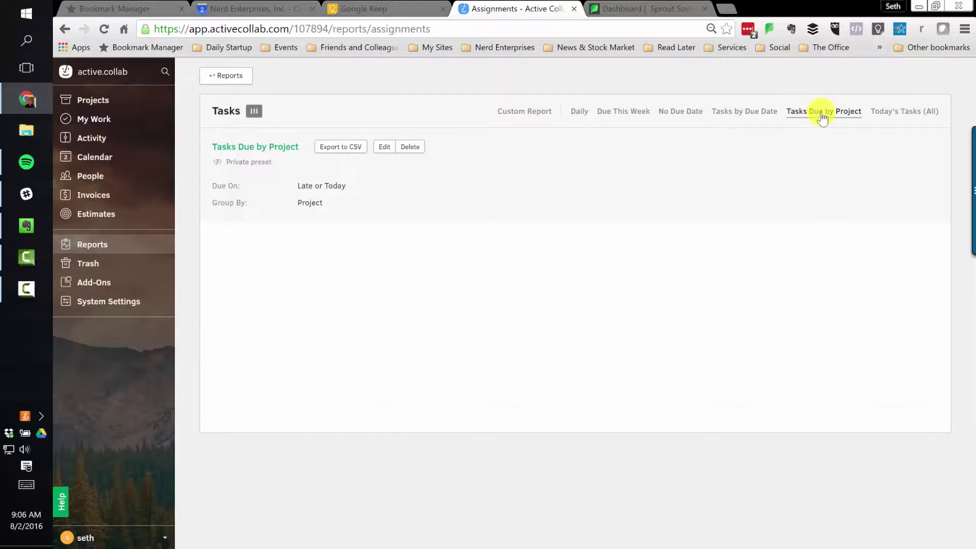
scroll(819, 105, "down", 3)
scroll(454, 223, "up", 3)
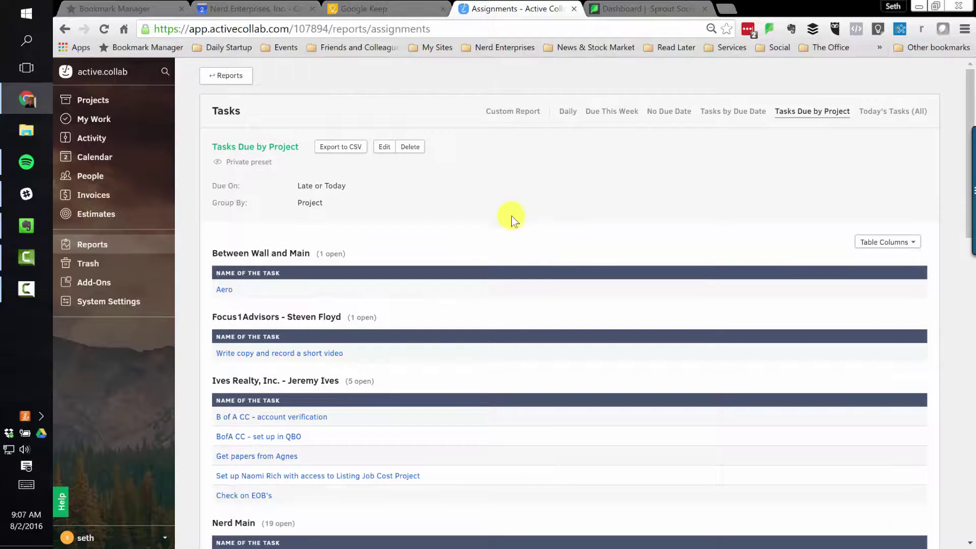
scroll(517, 242, "down", 8)
scroll(517, 244, "up", 8)
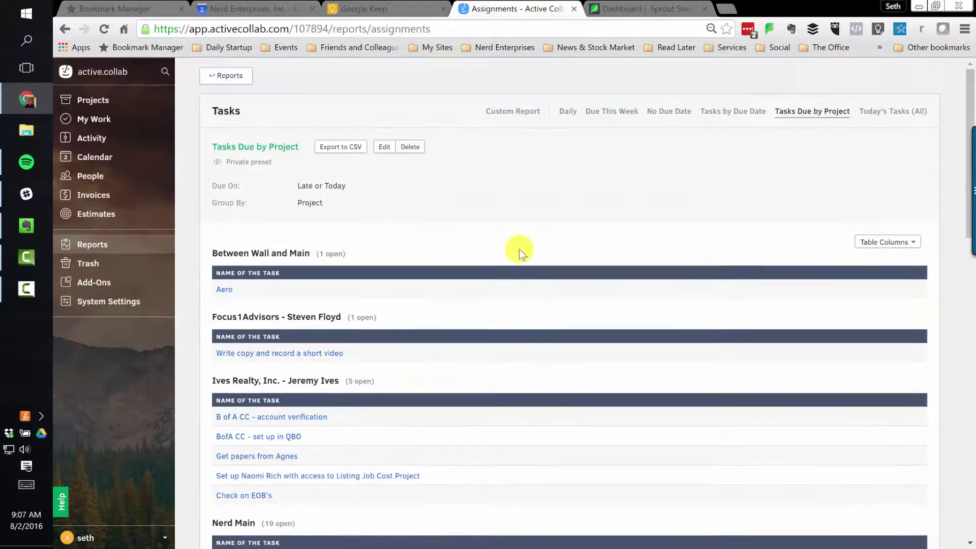
Step: Return to the Google Keep Notes board listing all notes
left_click(385, 10)
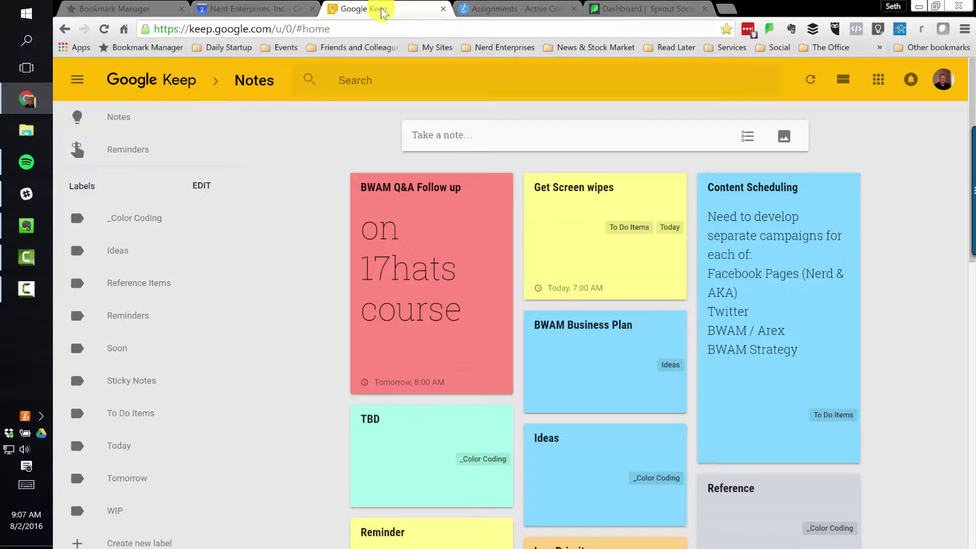